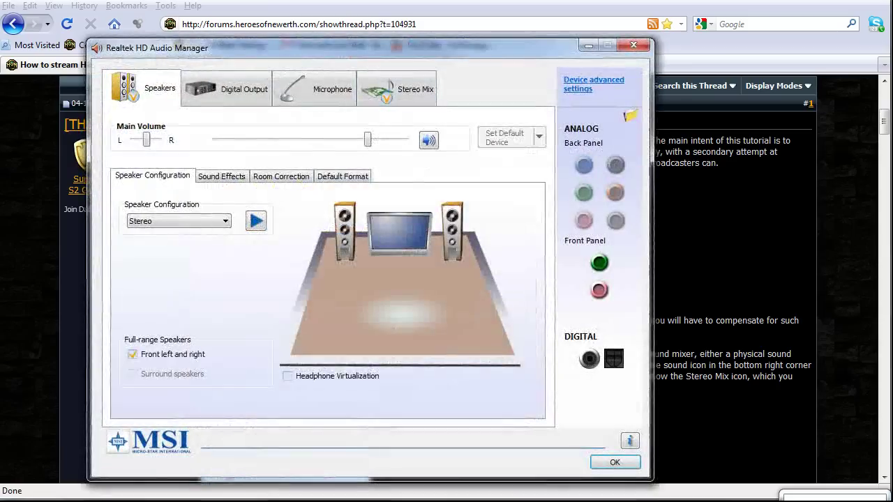
Check the microphone settings in Realtek HD Audio Manager and close the window
left_click(314, 89)
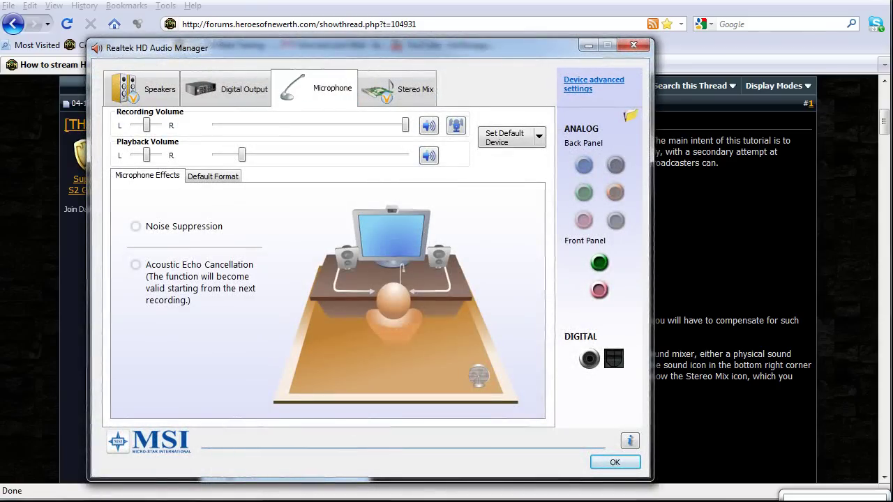
left_click(633, 45)
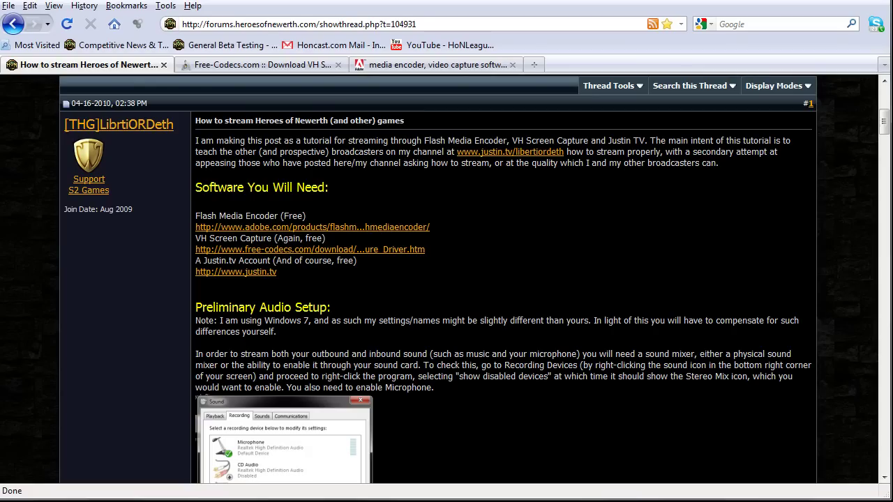
Review the forum tutorial's required software list and its Preliminary Audio Setup section
scroll(446, 280, "down", 15)
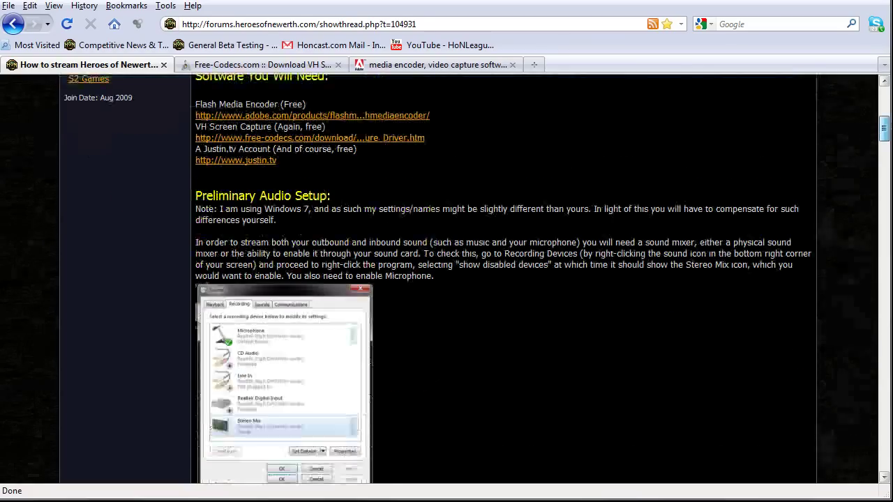
scroll(447, 279, "down", 15)
scroll(447, 279, "down", 4)
scroll(446, 280, "up", 9)
scroll(447, 279, "up", 17)
scroll(447, 279, "up", 7)
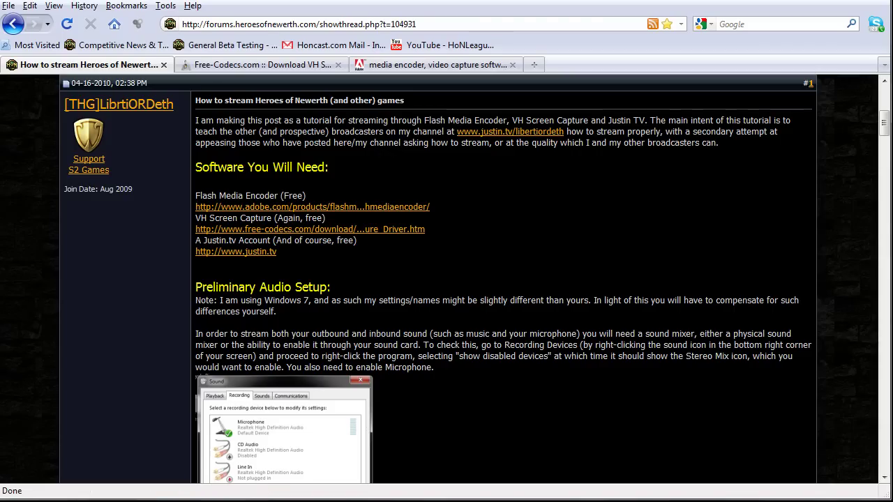
left_click_drag(195, 218, 271, 217)
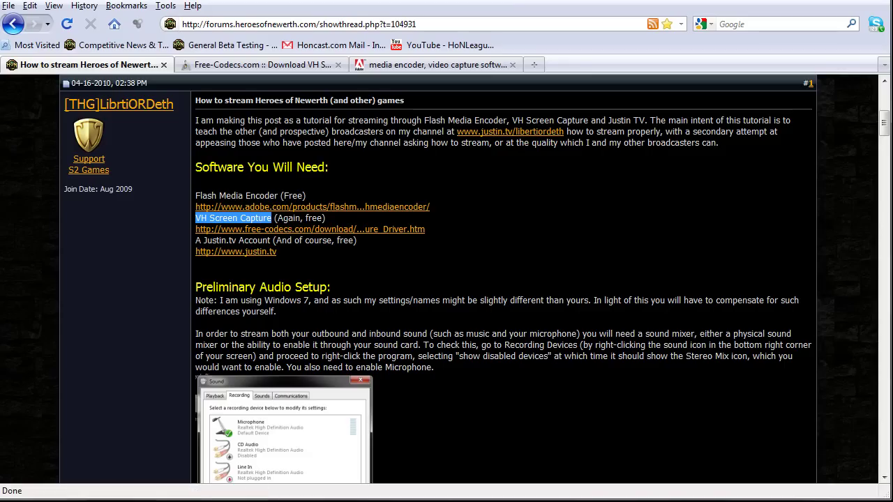
left_click(271, 218)
left_click_drag(195, 240, 295, 240)
left_click(295, 240)
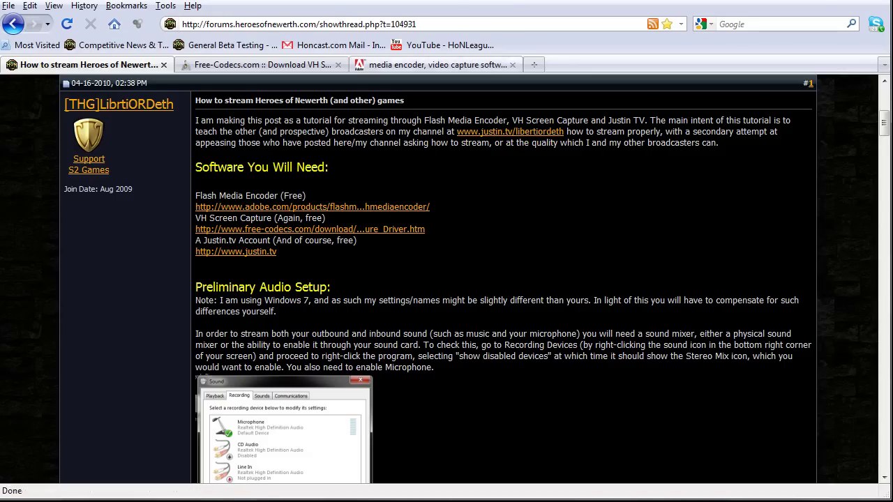
Look over Adobe's Flash Media Live Encoder 3.1 page, including its free download versions
left_click(436, 64)
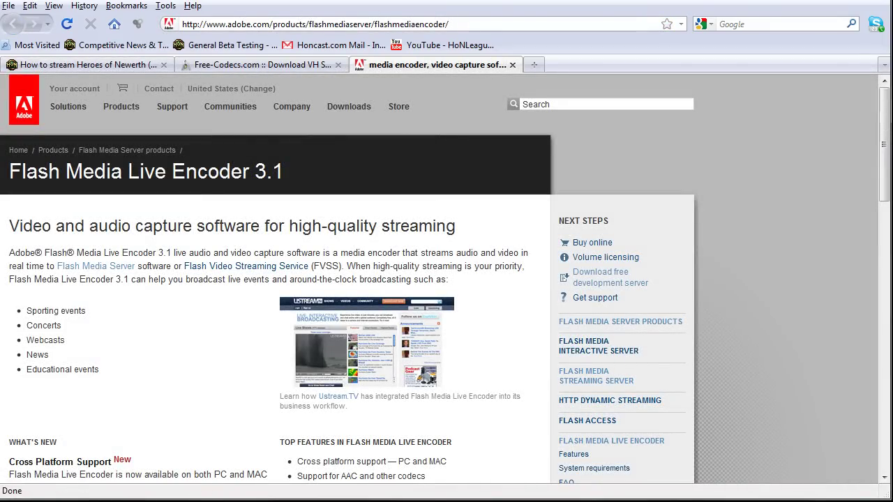
scroll(447, 279, "down", 10)
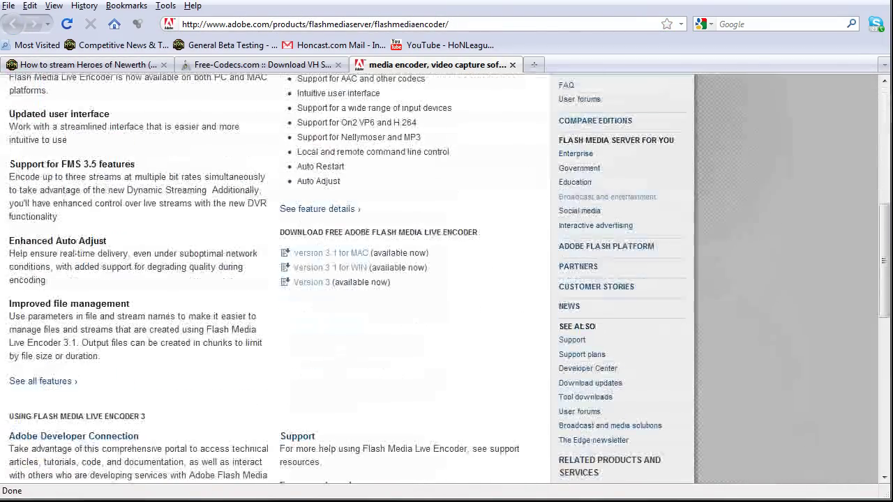
scroll(447, 279, "up", 4)
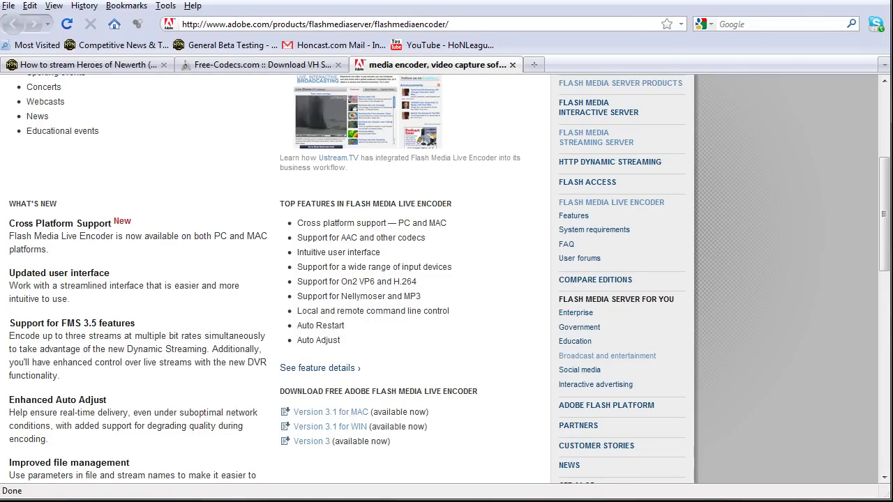
scroll(447, 279, "up", 2)
View the VH Screen Capture Driver download page and return to the forum tutorial
left_click(262, 65)
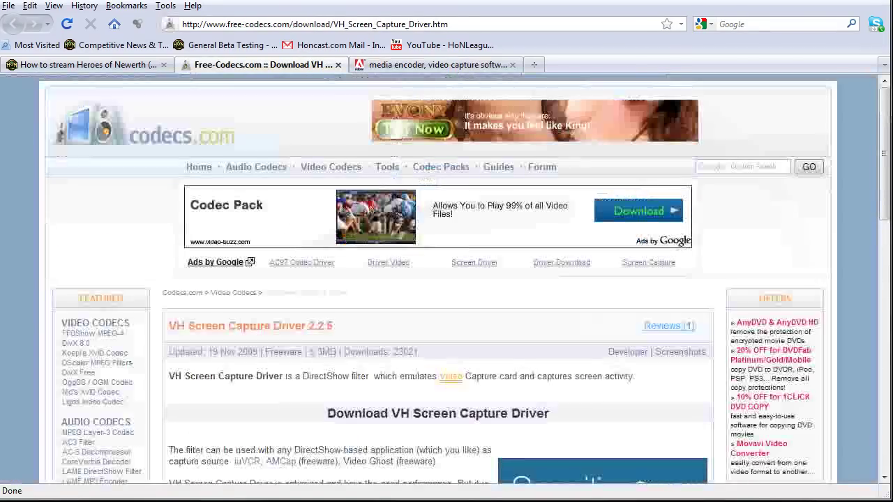
left_click(88, 64)
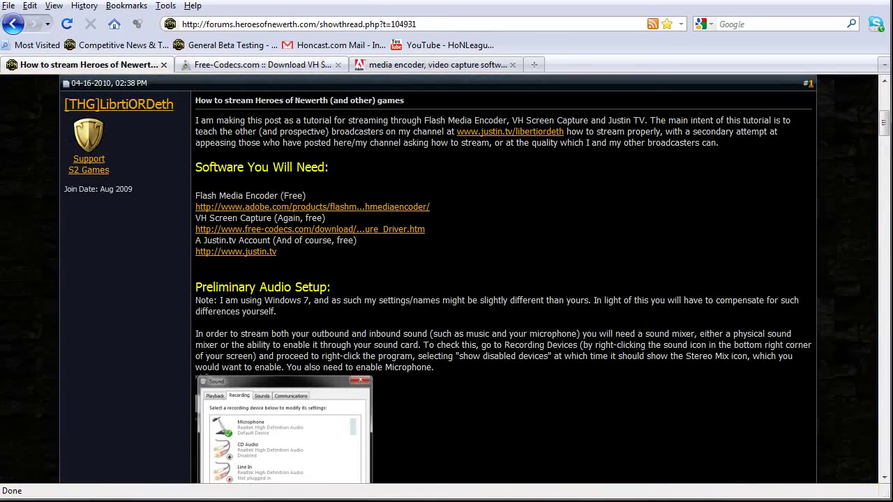
left_click(262, 64)
scroll(447, 279, "down", 6)
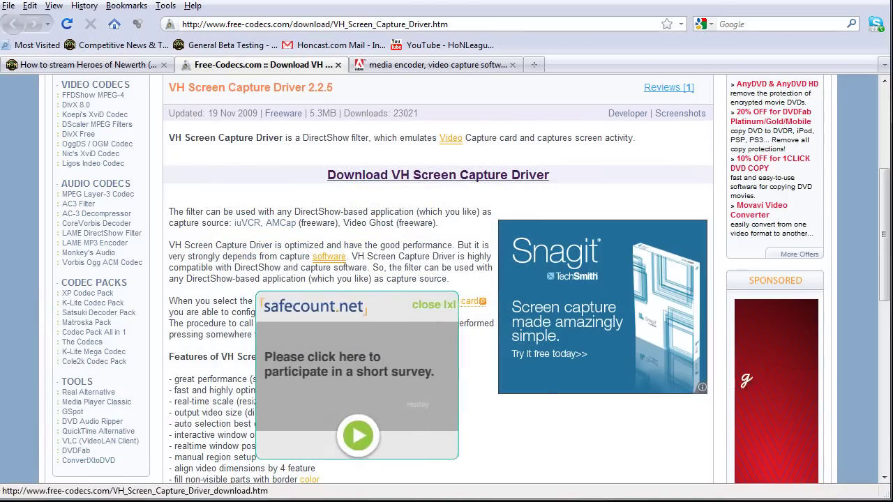
left_click(88, 64)
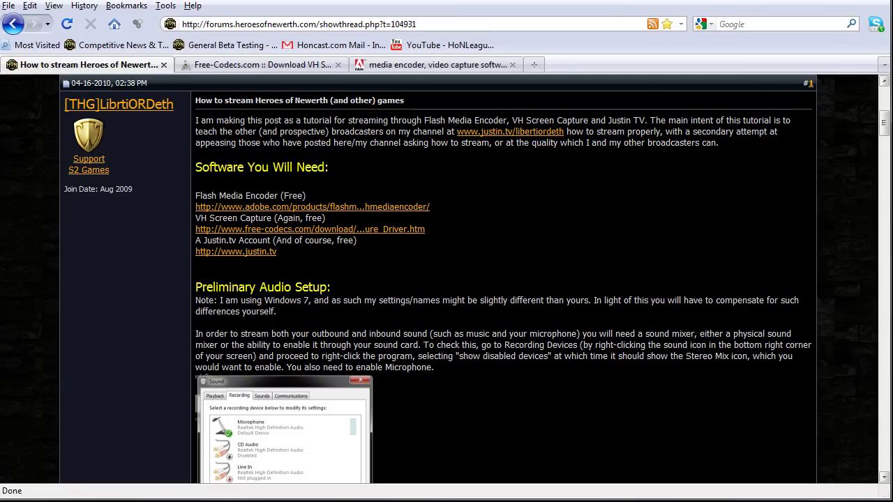
Bring up the Flash Media Live Encoder window and choose VHScrCap as the video device
left_click_drag(892, 3, 82, 0)
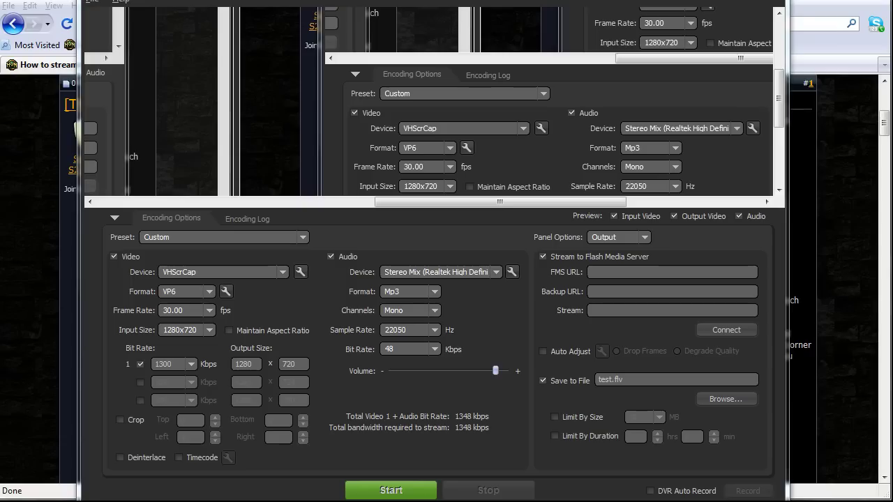
left_click(283, 272)
left_click(222, 296)
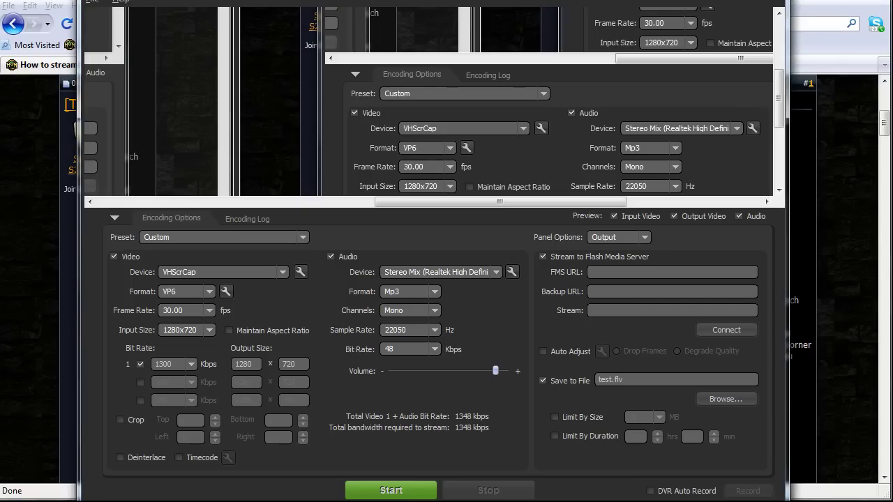
left_click(283, 272)
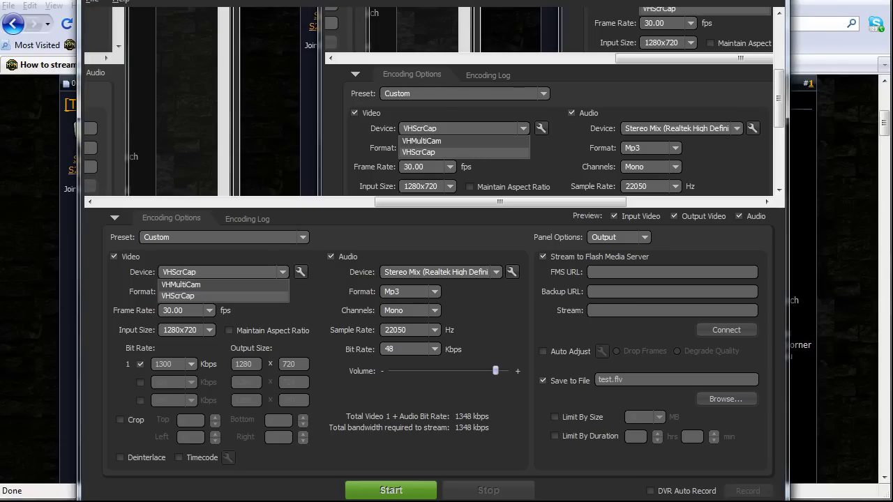
key("Return")
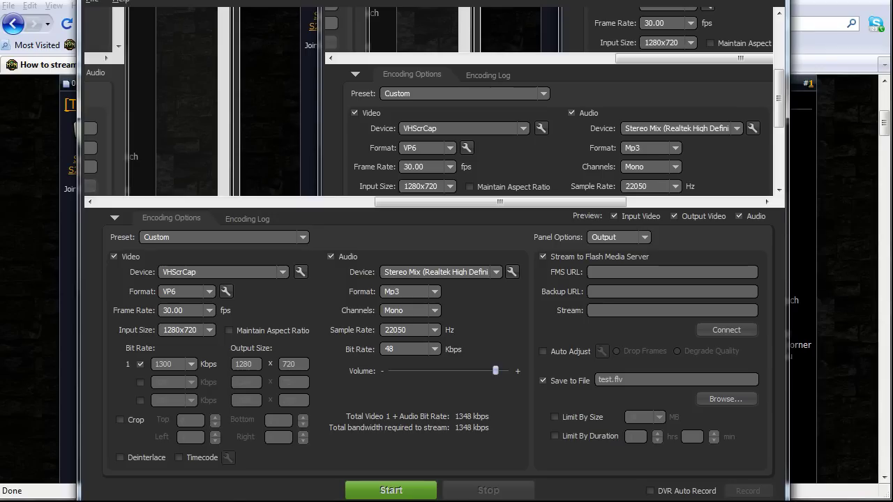
Examine the encoder's video bit rate, the output size fields and the available input sizes
left_click(191, 364)
left_click(192, 364)
double_click(243, 364)
double_click(289, 365)
left_click(209, 330)
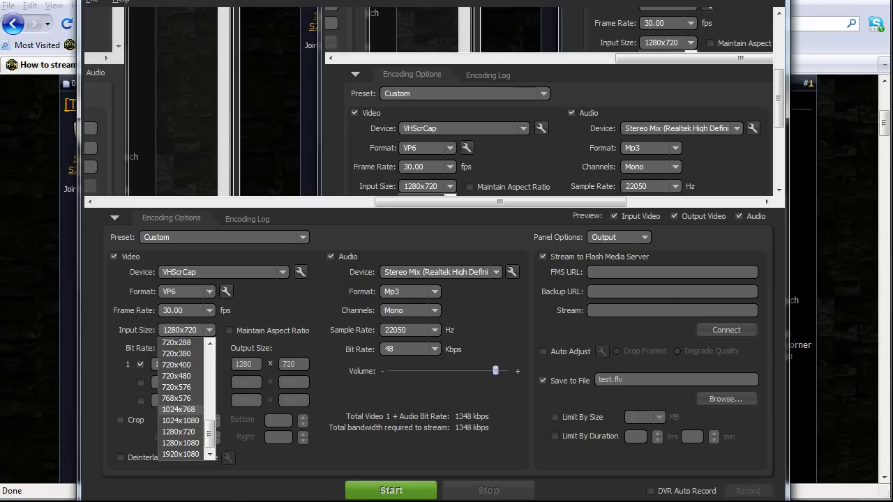
key("Escape")
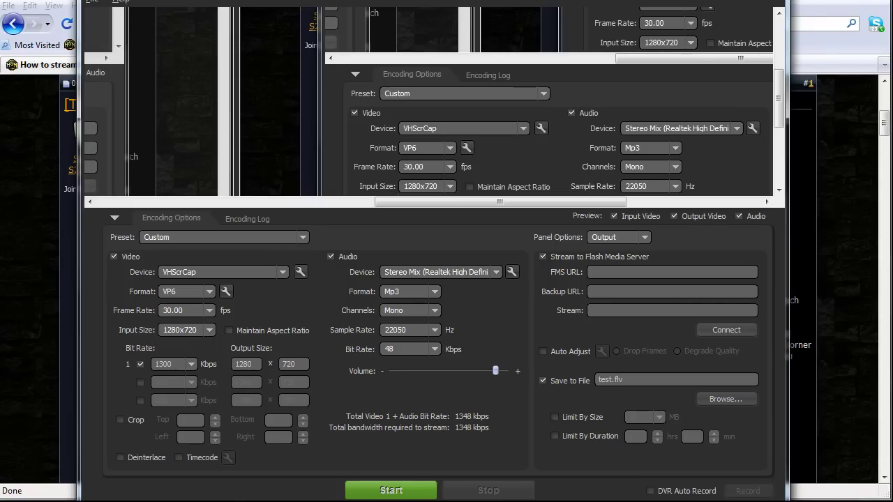
double_click(244, 365)
key("Tab")
double_click(244, 364)
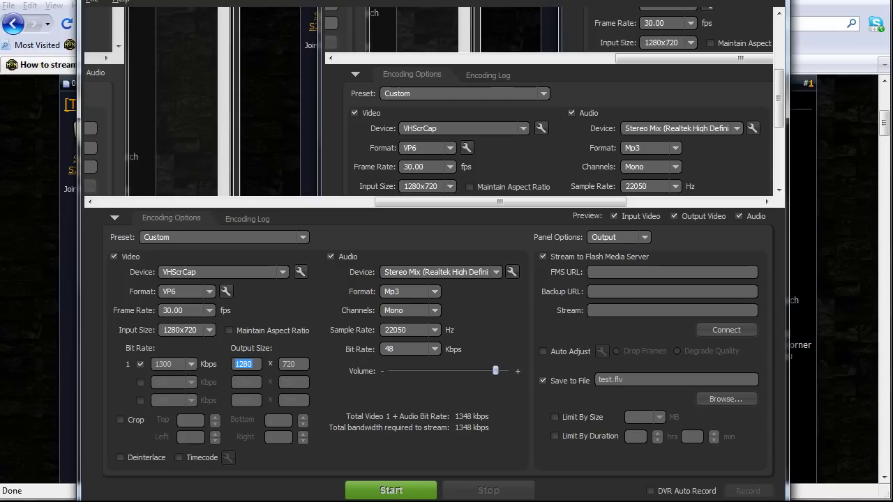
Switch to Realtek HD Audio Manager, toggle the microphone's playback mute and back, and close the window
key("alt+Tab")
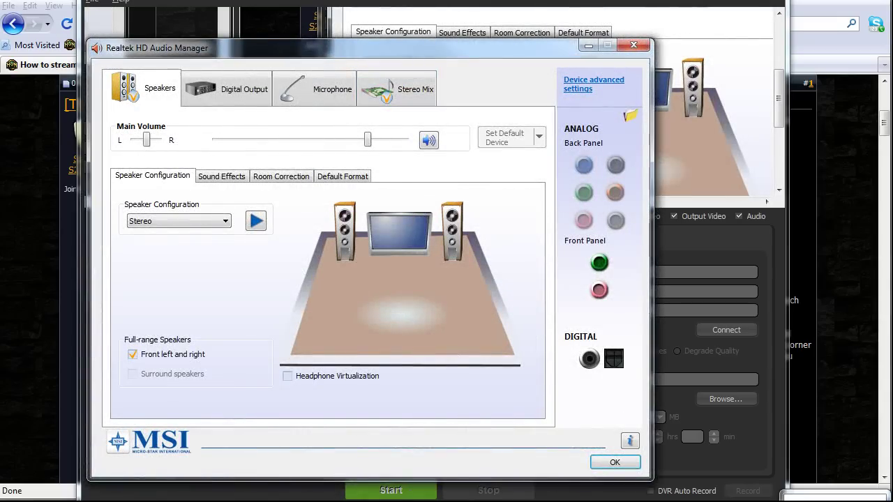
left_click_drag(370, 47, 404, 52)
left_click(349, 93)
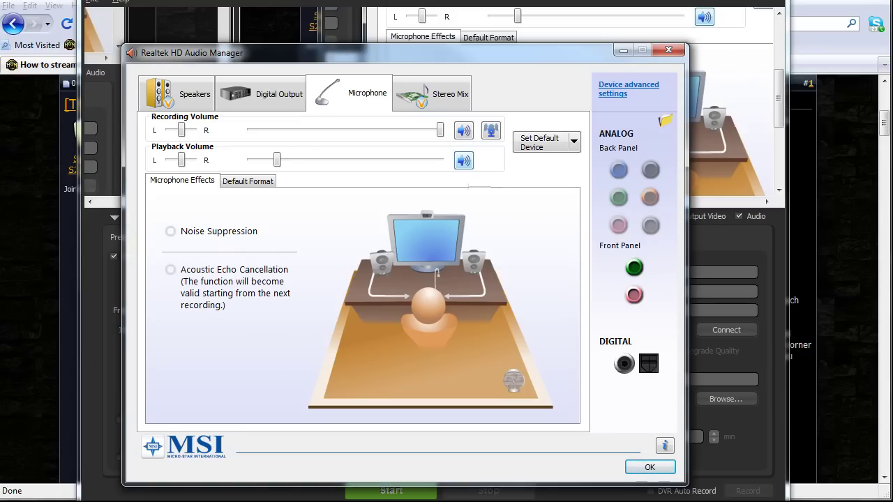
left_click(463, 160)
left_click(463, 160)
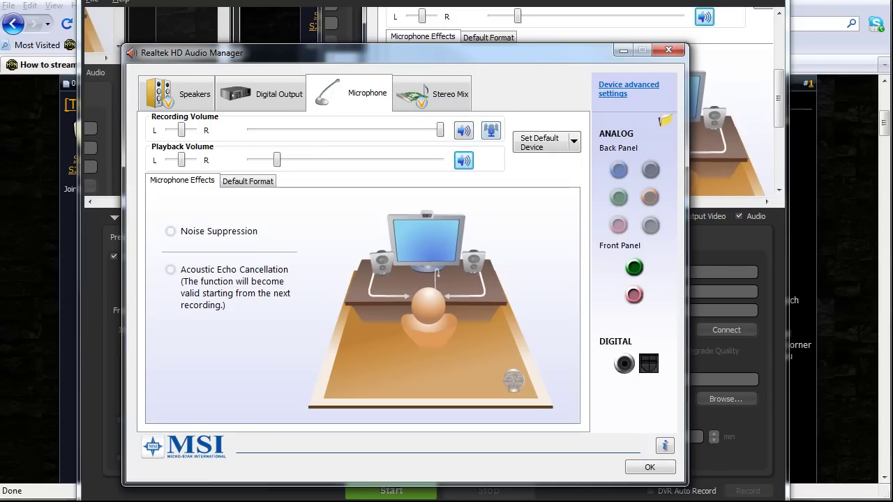
left_click_drag(405, 53, 420, 43)
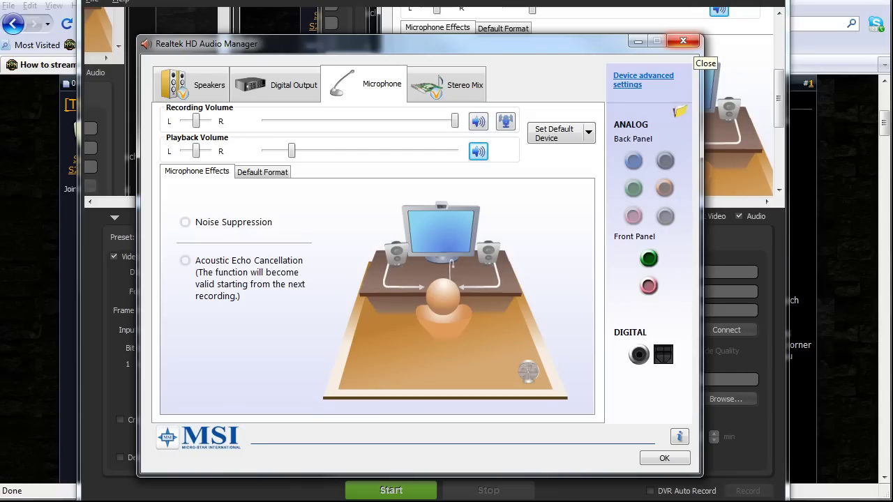
left_click(684, 41)
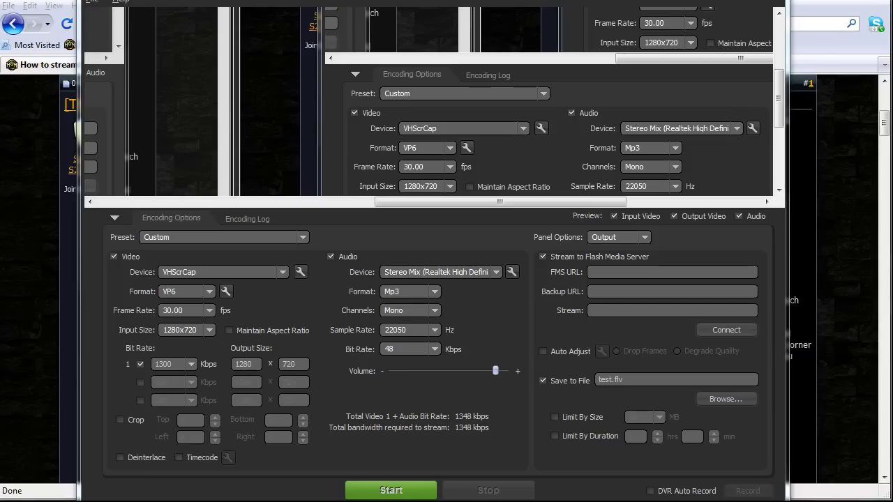
Look through the encoder's audio format, channels and sample rate options
left_click(434, 291)
left_click(435, 291)
left_click(434, 310)
left_click(434, 310)
left_click(434, 311)
left_click(434, 310)
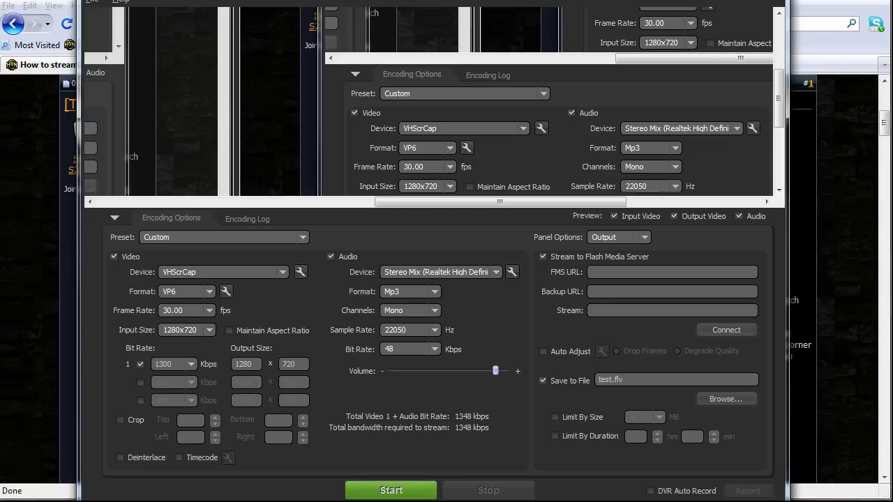
left_click(434, 330)
left_click(434, 330)
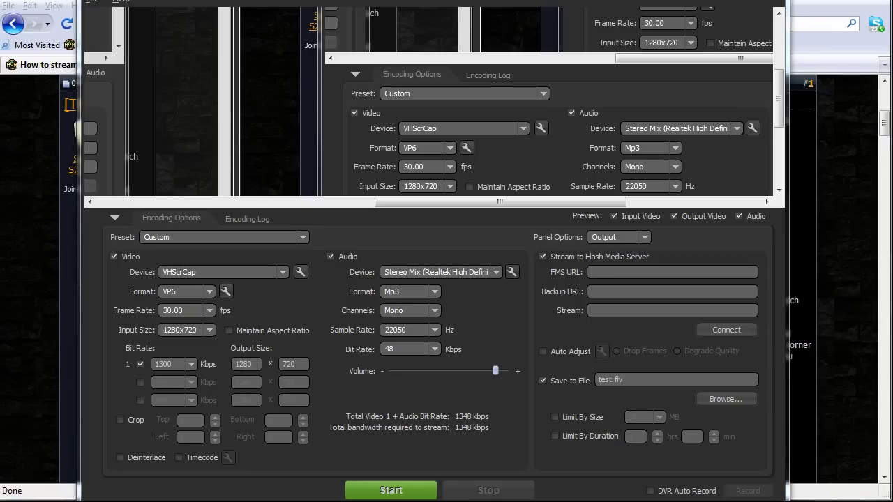
Set the Flash Media Server URL to rtmp://live.justin.tv/app and activate the empty Stream field
type("rtmp://live.justin.tv/app")
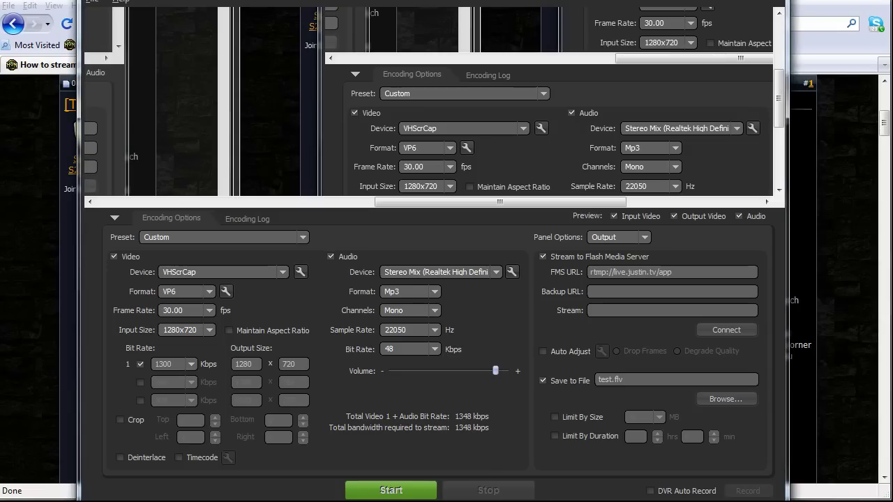
left_click_drag(674, 272, 591, 272)
left_click(672, 272)
left_click_drag(672, 272, 592, 272)
left_click(673, 272)
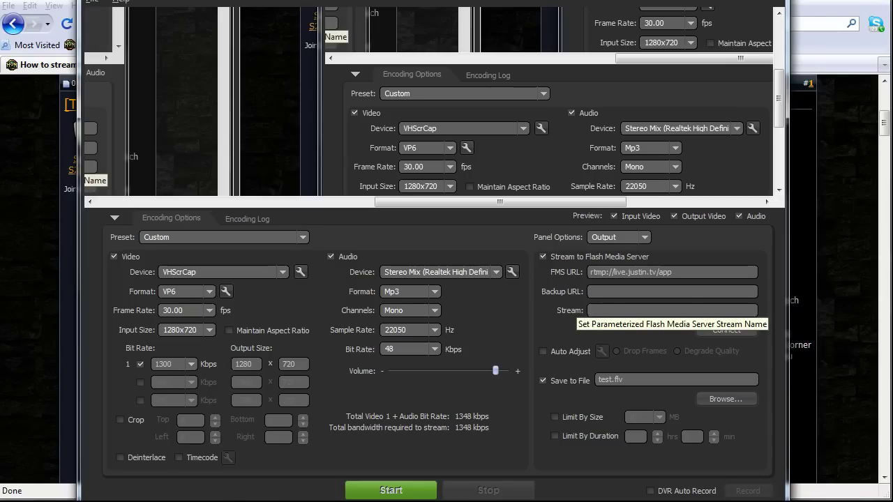
left_click(592, 310)
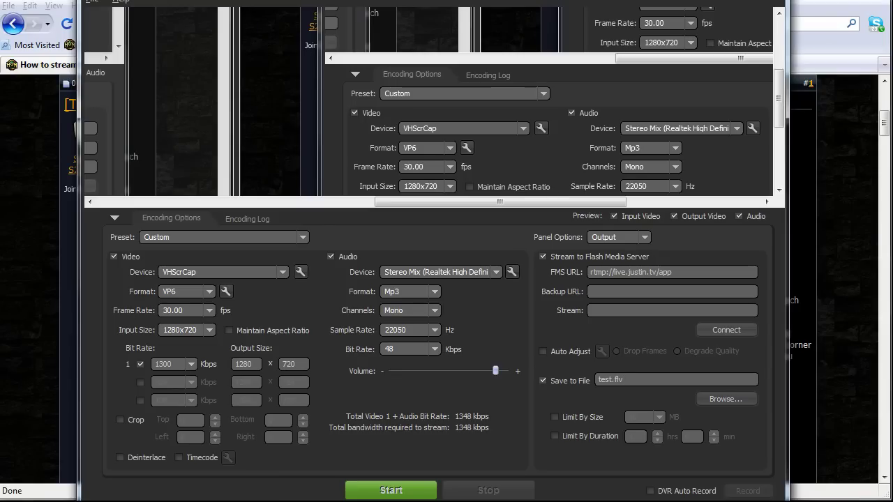
Switch to the VH Screen Capture Driver instance selection and compare the active FMLECmd.exe and FlashMediaLiveEncoder.exe entries
key("alt+Tab")
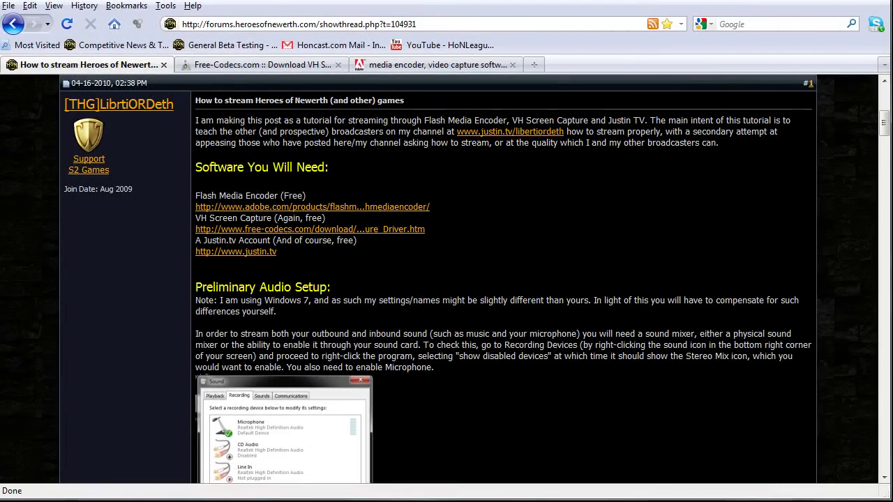
key("alt+Tab")
key("alt+Tab")
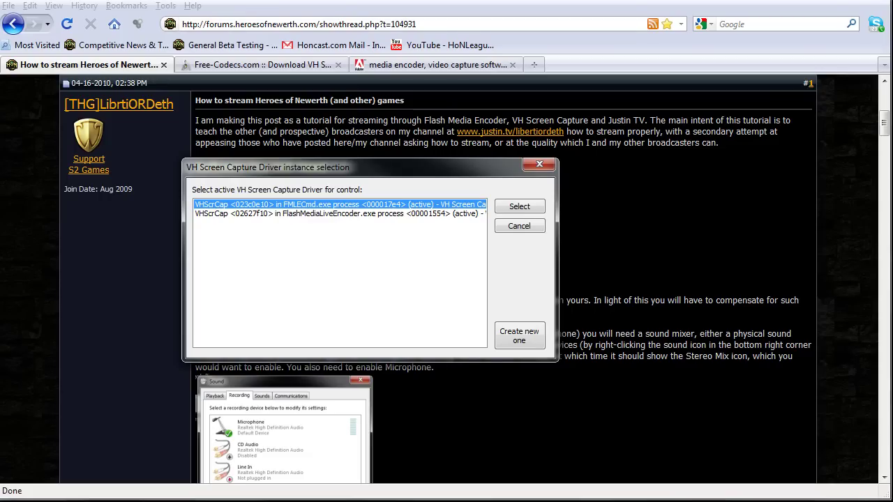
left_click_drag(349, 167, 367, 156)
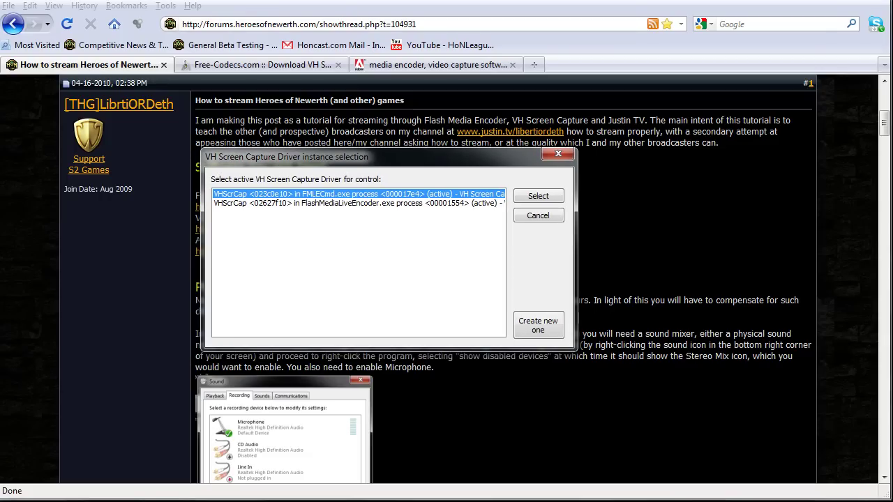
left_click(356, 203)
left_click(355, 194)
left_click(356, 203)
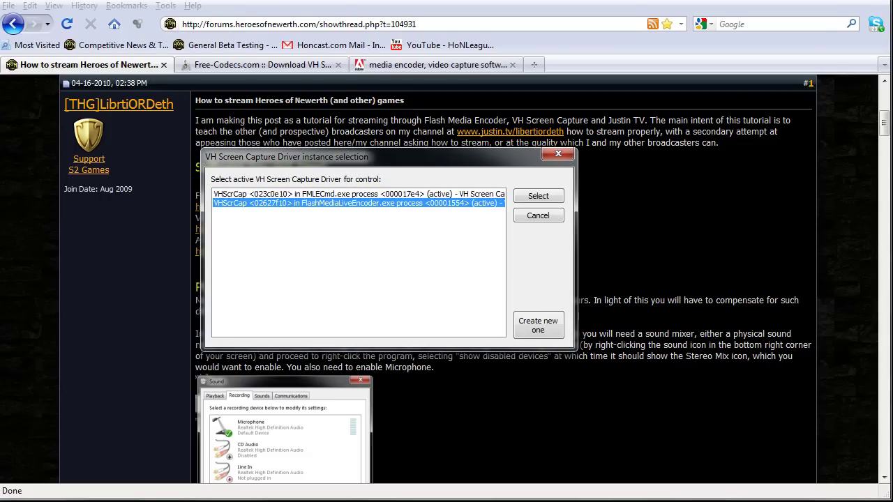
left_click(356, 194)
left_click_drag(367, 156, 351, 175)
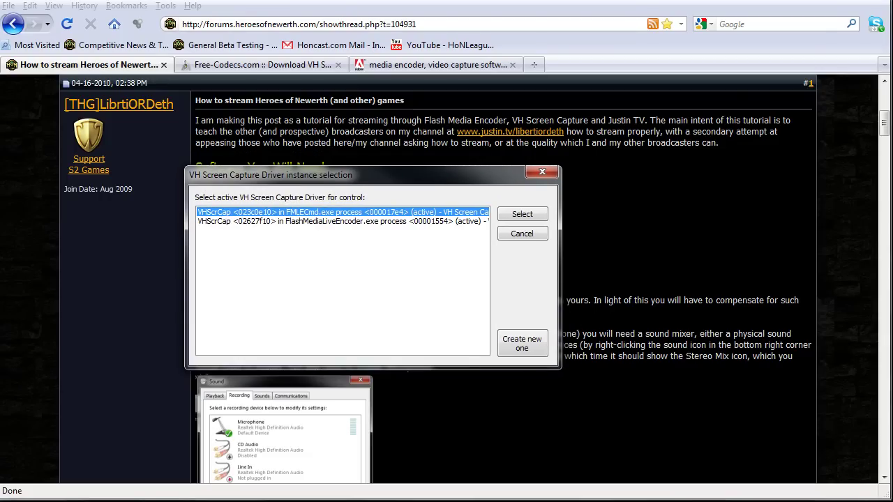
left_click(343, 221)
left_click(343, 212)
left_click(342, 221)
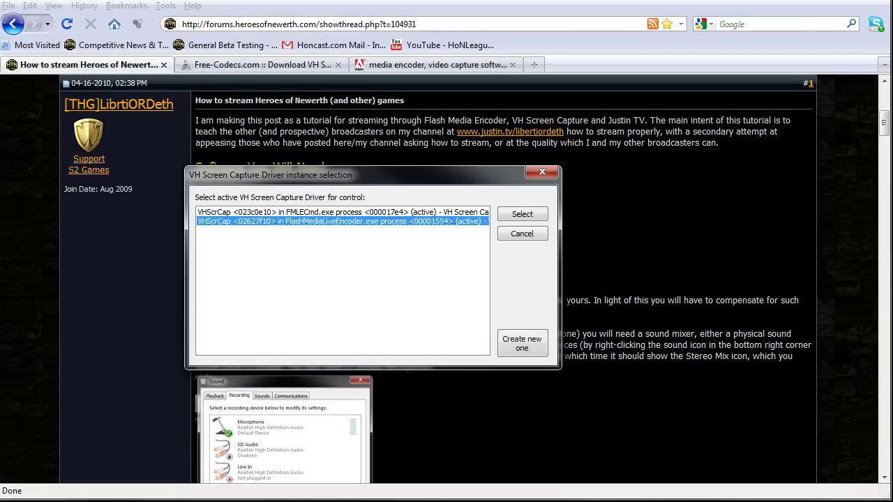
left_click(343, 212)
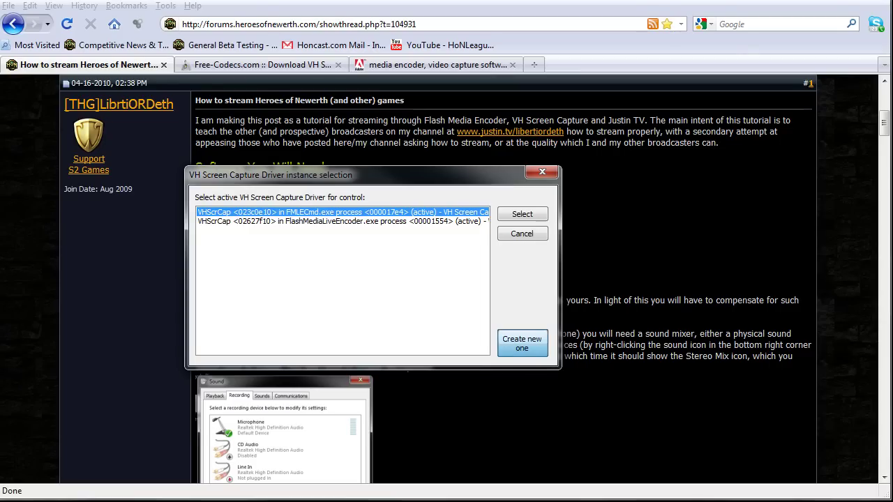
Create a new VH Screen Capture Driver instance, review its common settings and return to its capture options
left_click(522, 343)
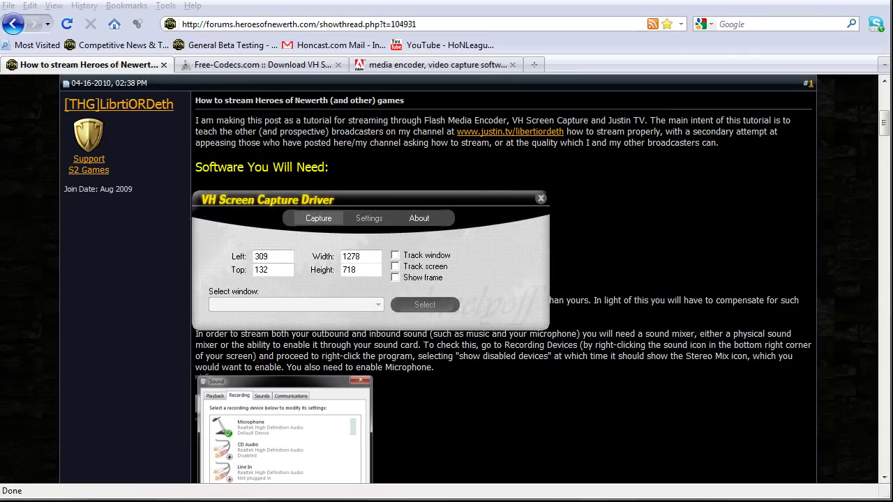
left_click_drag(501, 200, 568, 194)
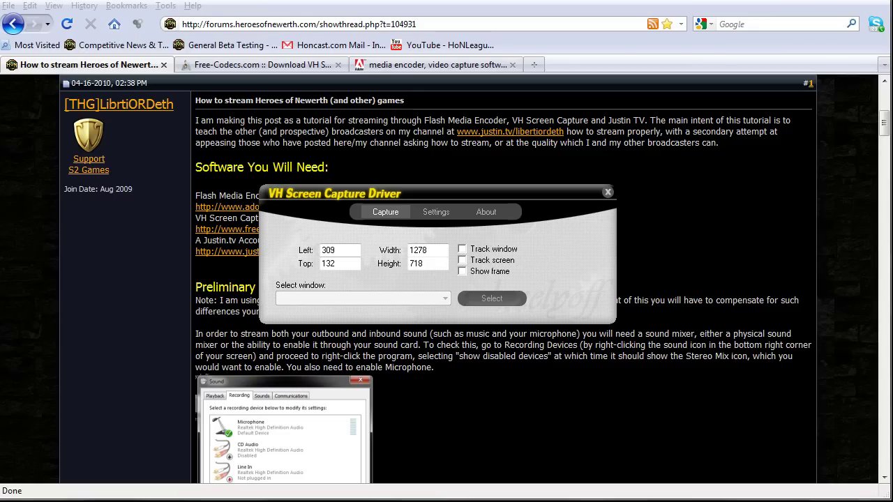
mouse_move(436, 193)
left_mouse_down()
mouse_move(414, 192)
mouse_move(422, 194)
left_mouse_up()
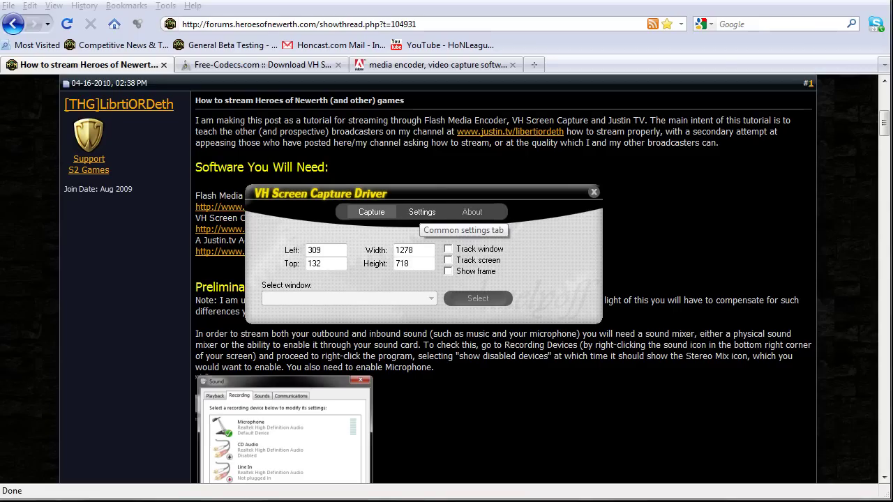
left_click(422, 211)
left_click_drag(419, 193, 429, 196)
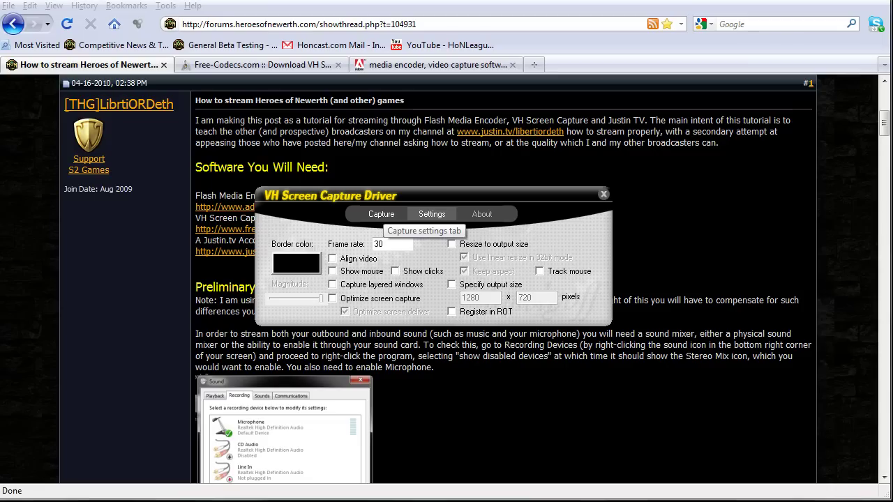
left_click(381, 214)
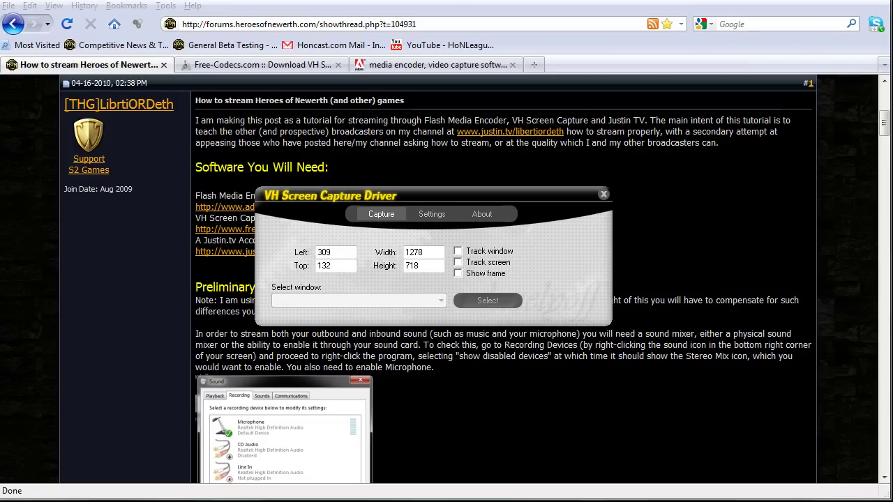
Select a screen capture region of about 1278 x 714 starting at 307, 130, and close the capture driver window
left_click_drag(482, 196, 499, 190)
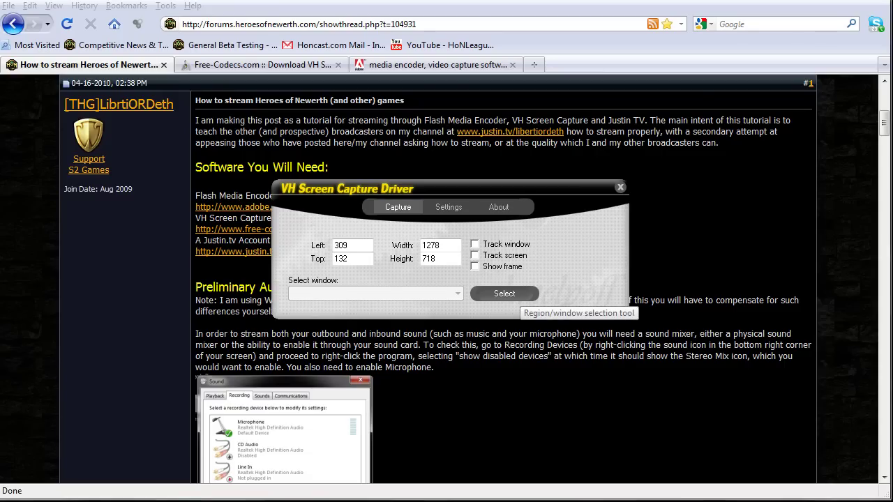
left_click_drag(510, 294, 0, 0)
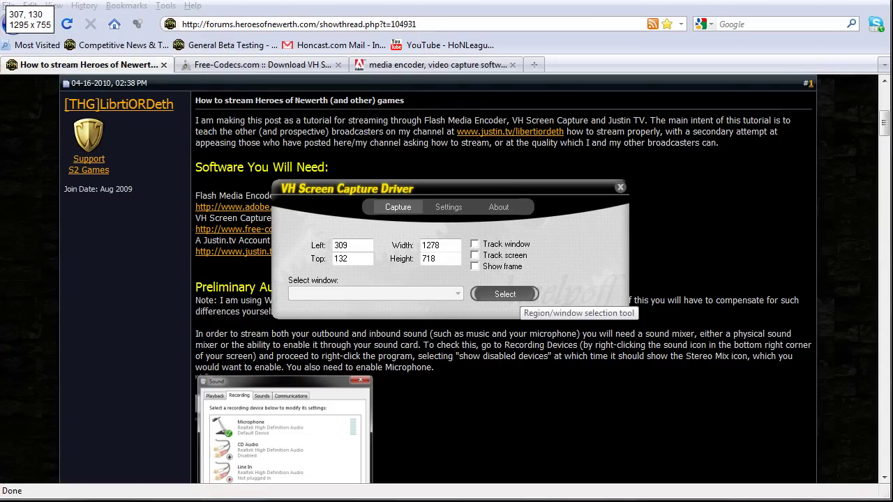
left_click_drag(0, 0, 892, 495)
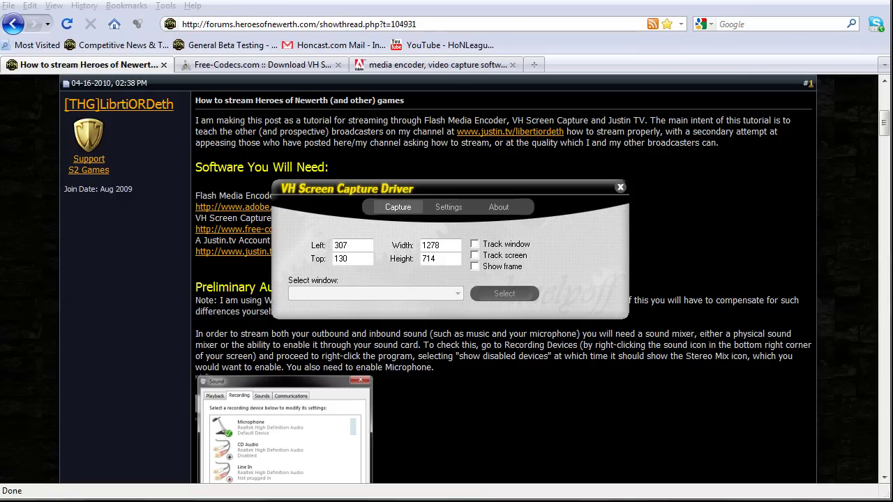
left_click(620, 187)
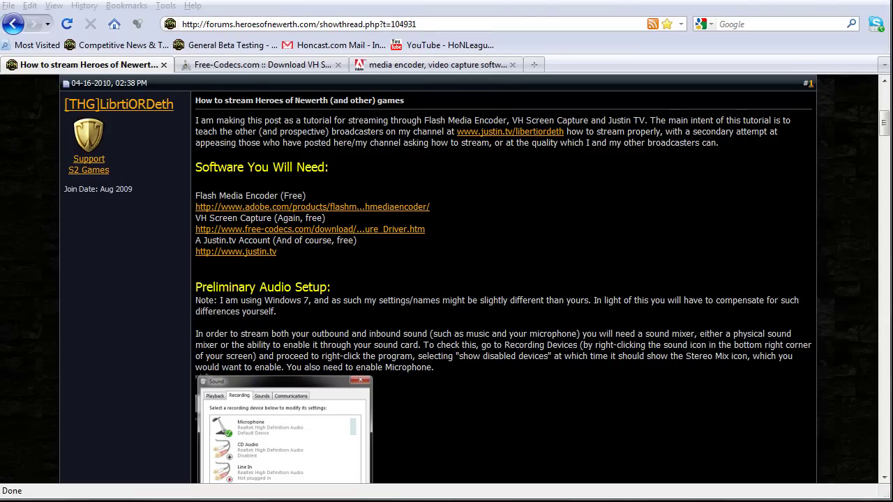
Locate the FMLECmd application in the Flash Media Live Encoder 3.1 program folder and check the encoding statistics in its console
key("alt+Tab")
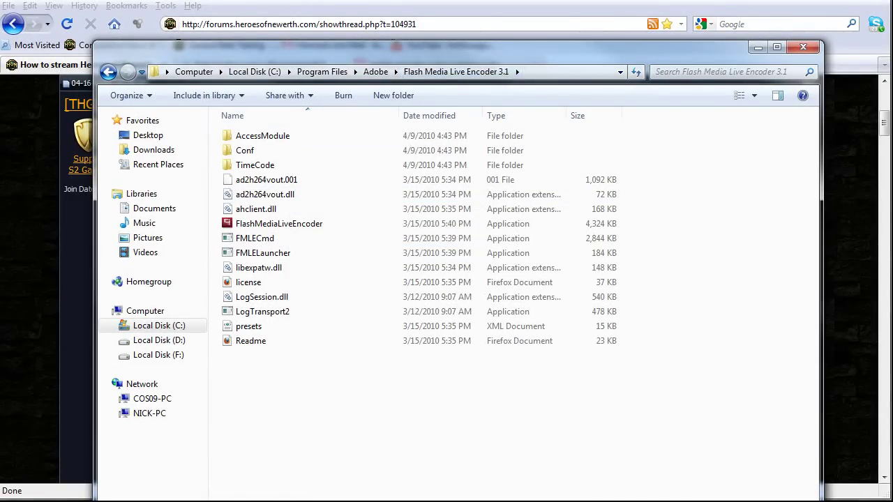
left_click(262, 136)
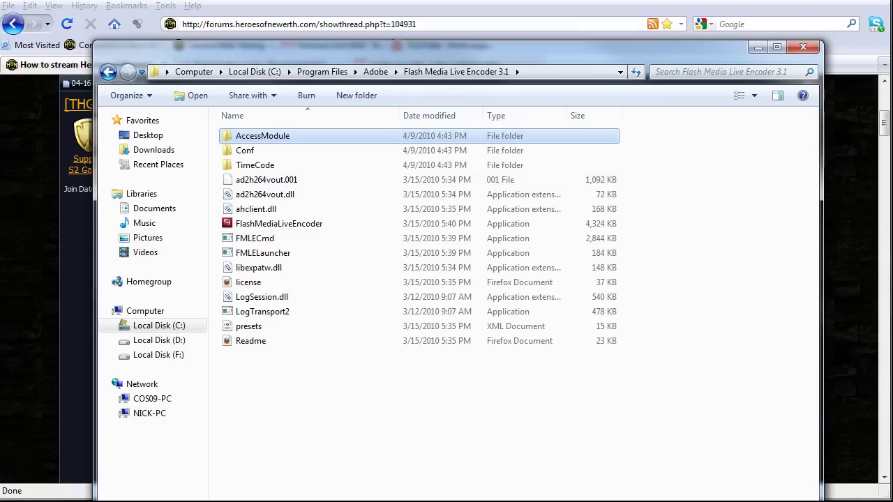
left_click(391, 238)
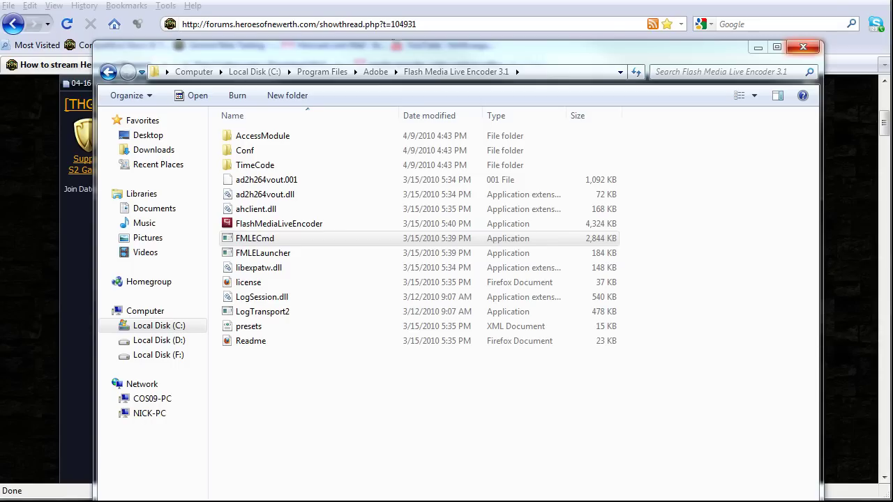
left_click(758, 47)
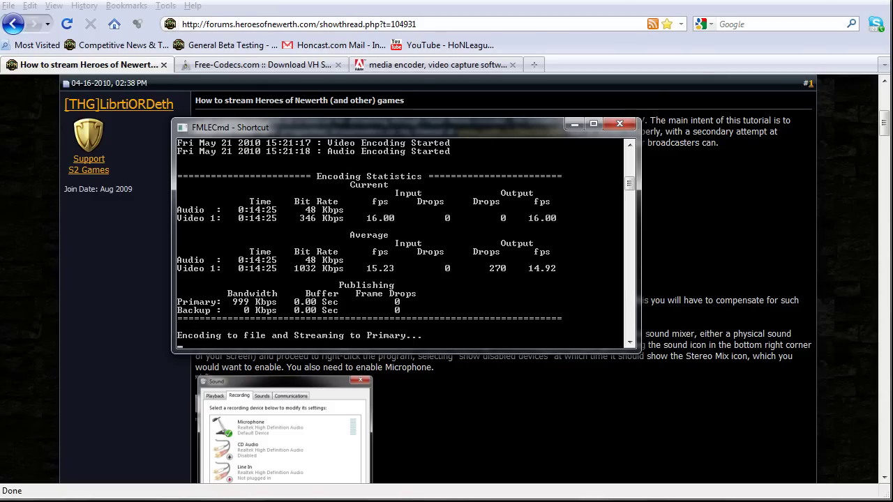
left_click_drag(349, 127, 892, 106)
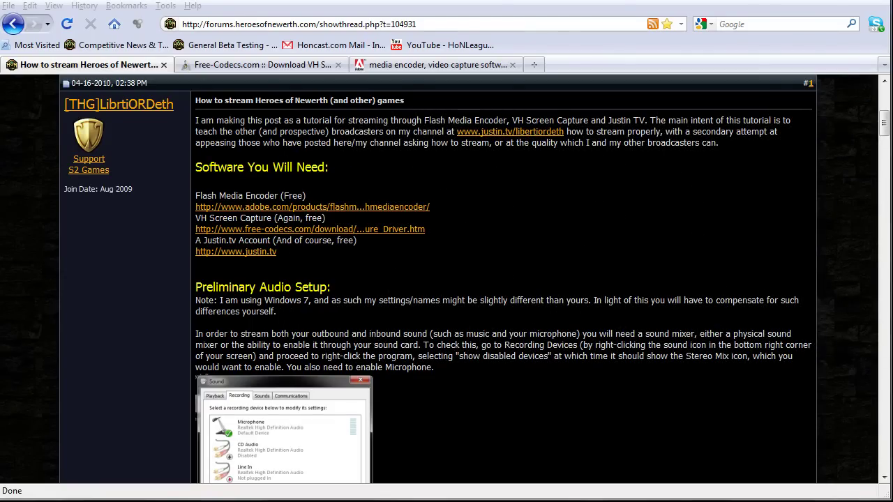